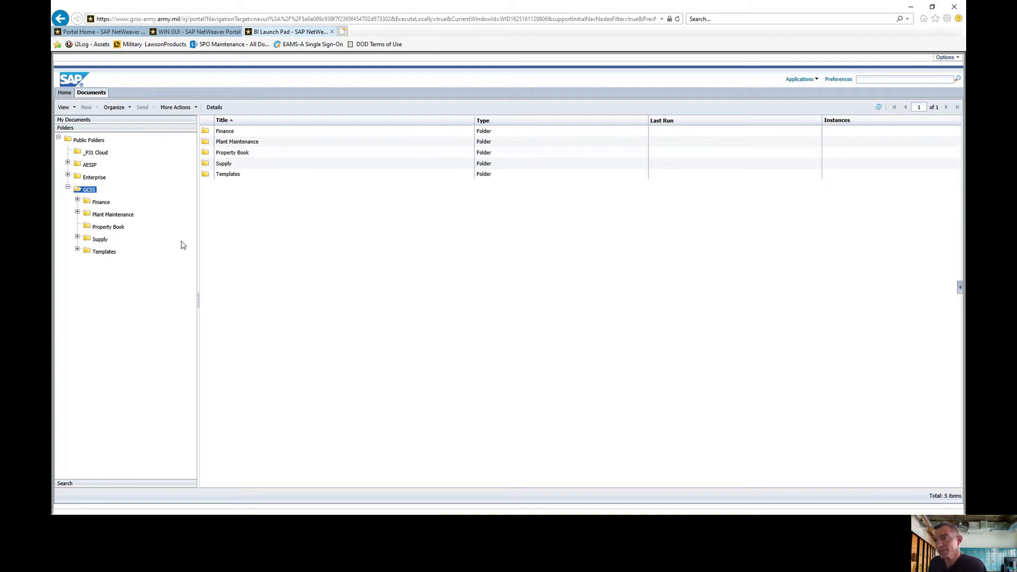
Step: Open the Reparable and Recoverable PM Report from the Shop Stock folder under GCSS Plant Maintenance
click(77, 213)
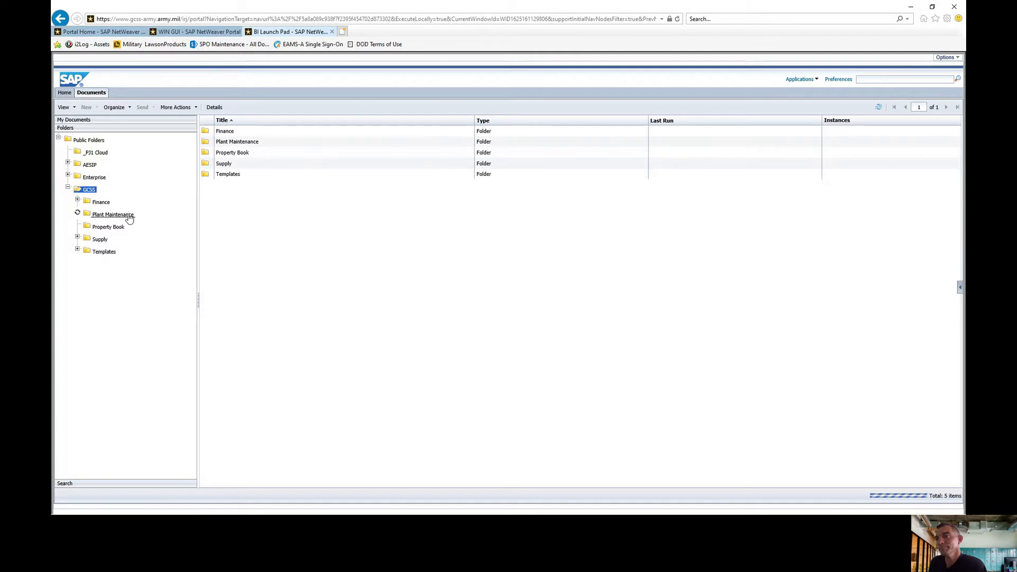
click(117, 304)
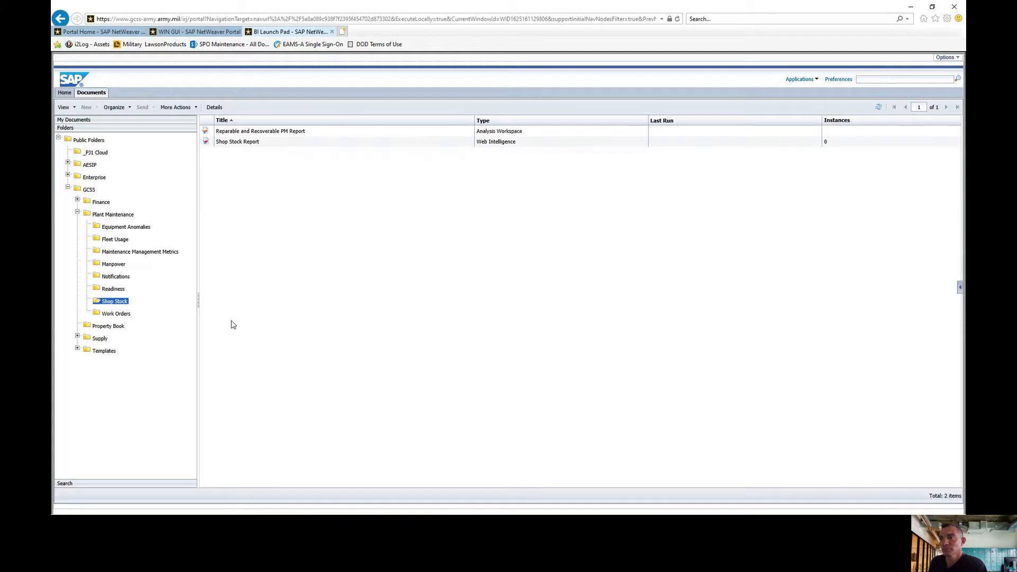
click(248, 131)
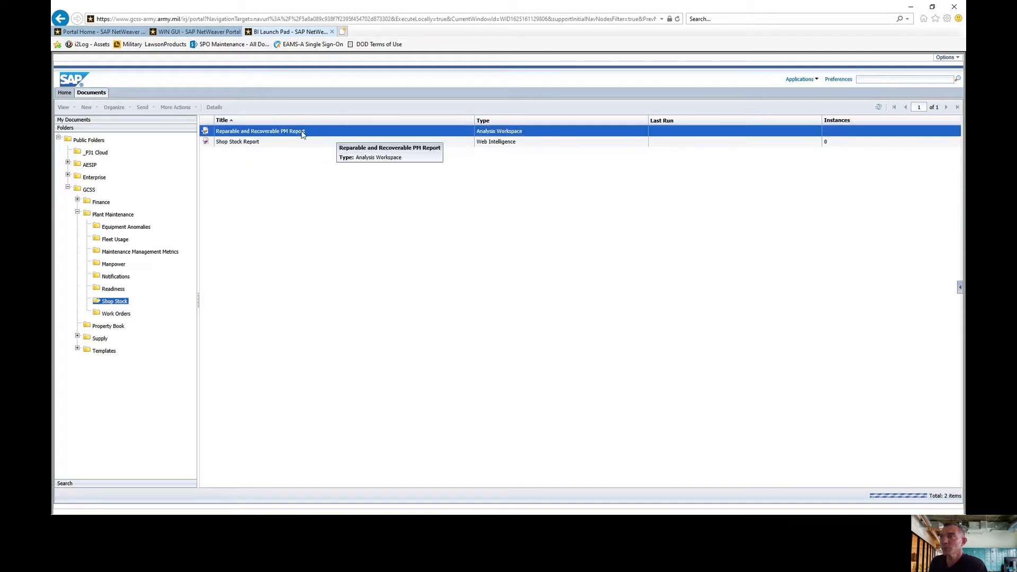
double_click(301, 133)
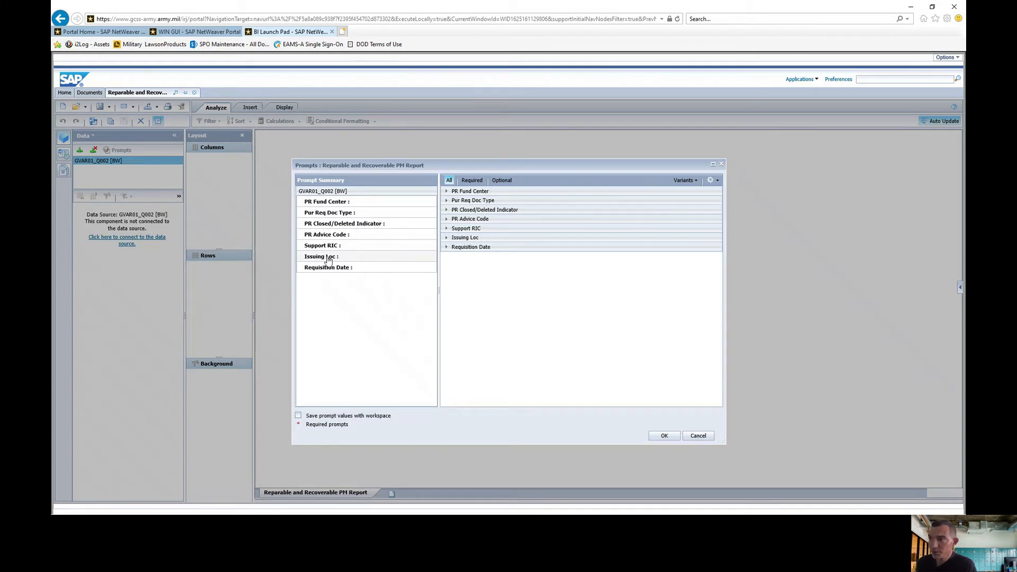
Step: Set the report's Issuing Loc prompt to 0jw1
click(328, 259)
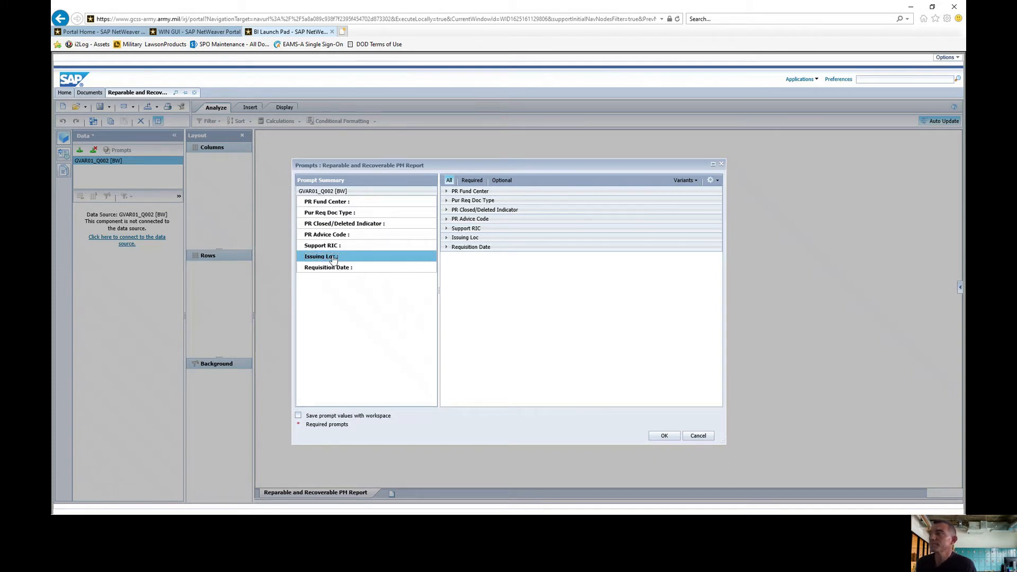
click(486, 250)
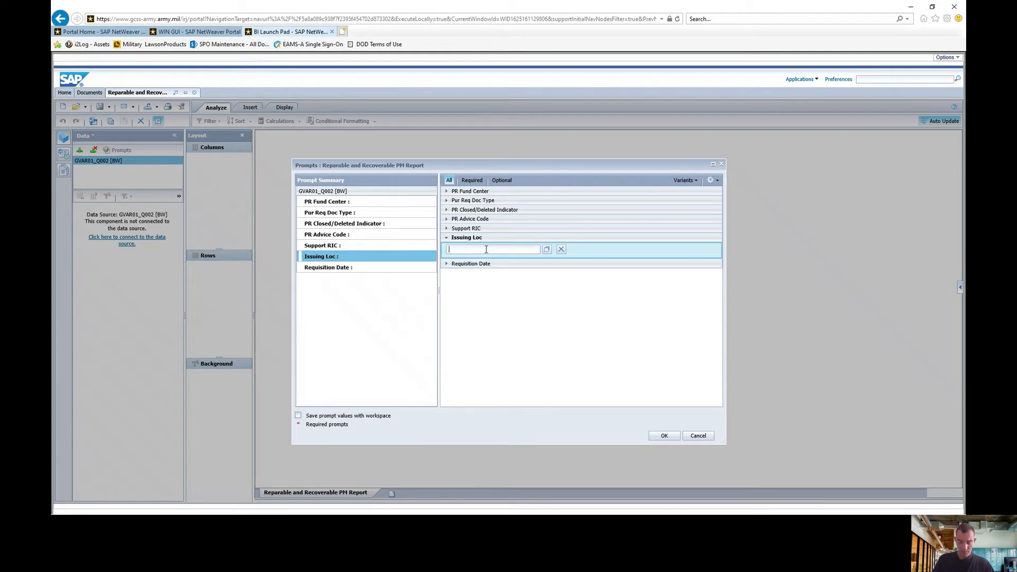
text(0jw1)
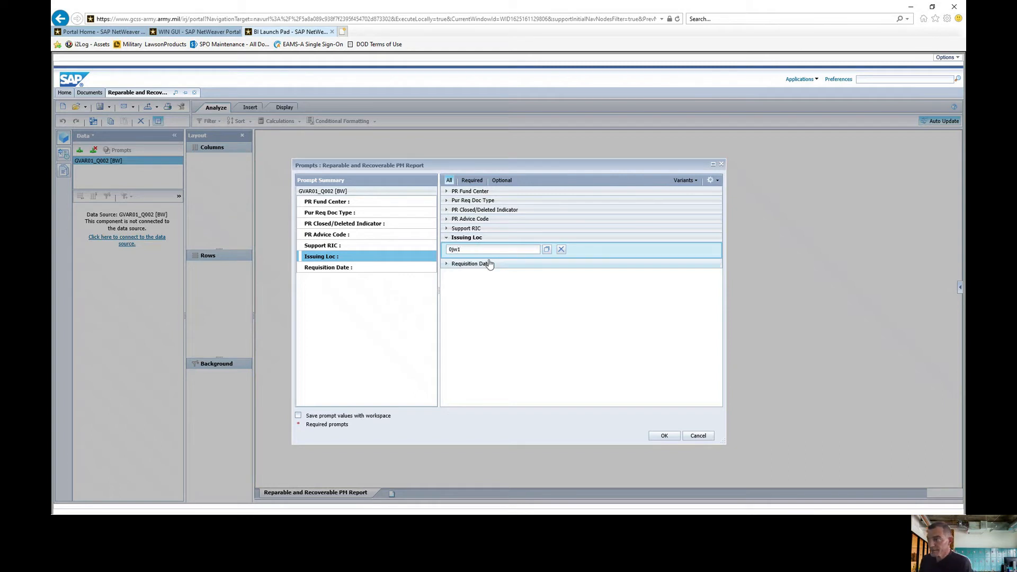
key(Return)
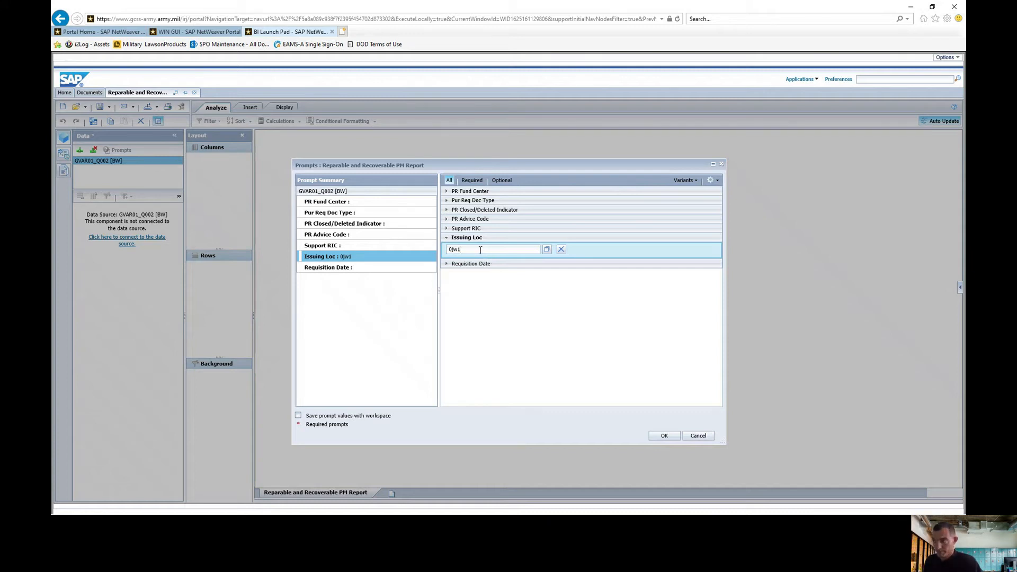
Step: Set the Requisition Date range from 05/01/2021 to 07/01/2021 and run the report
click(448, 267)
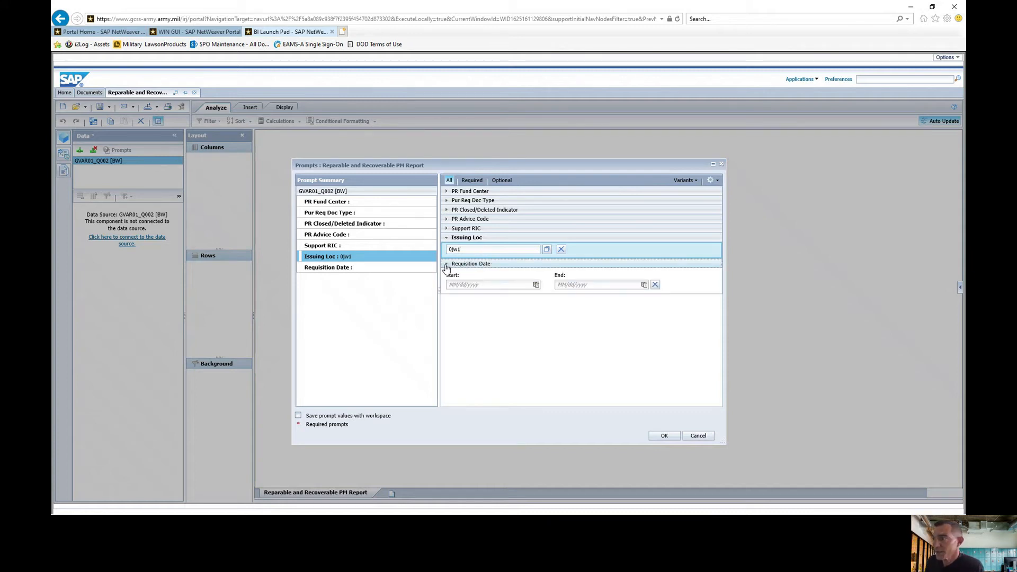
click(536, 285)
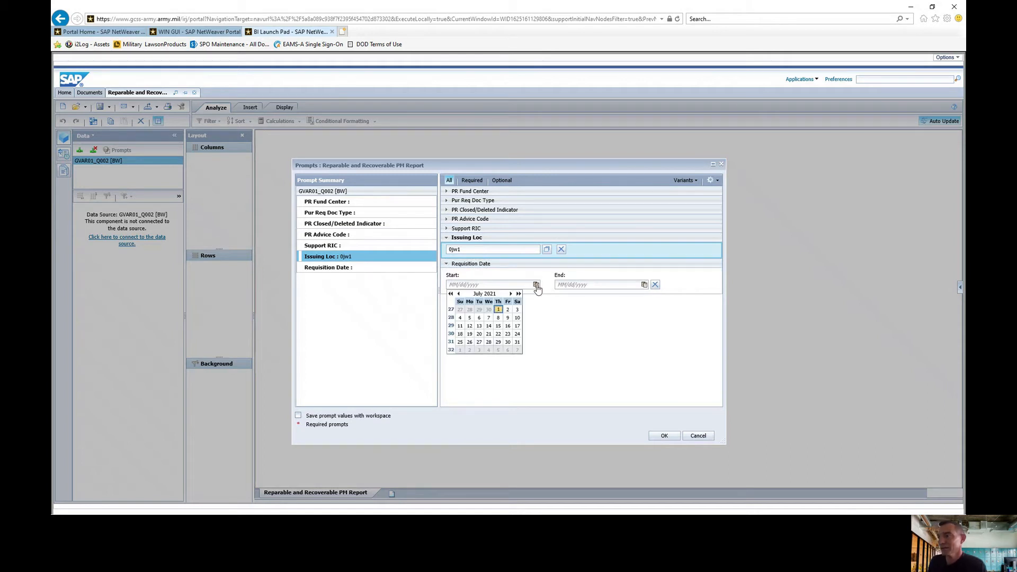
click(459, 294)
click(458, 294)
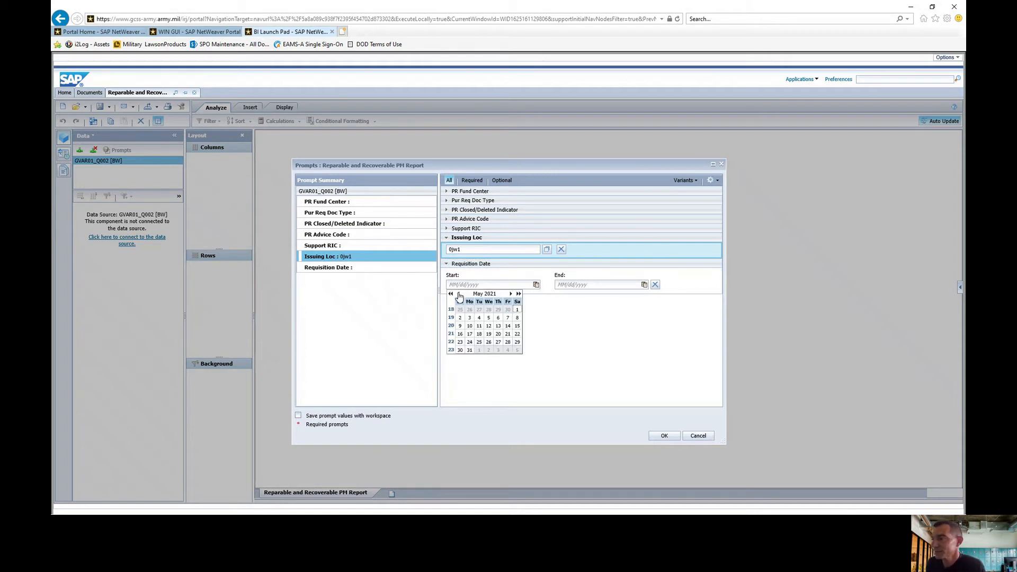
click(517, 310)
click(645, 285)
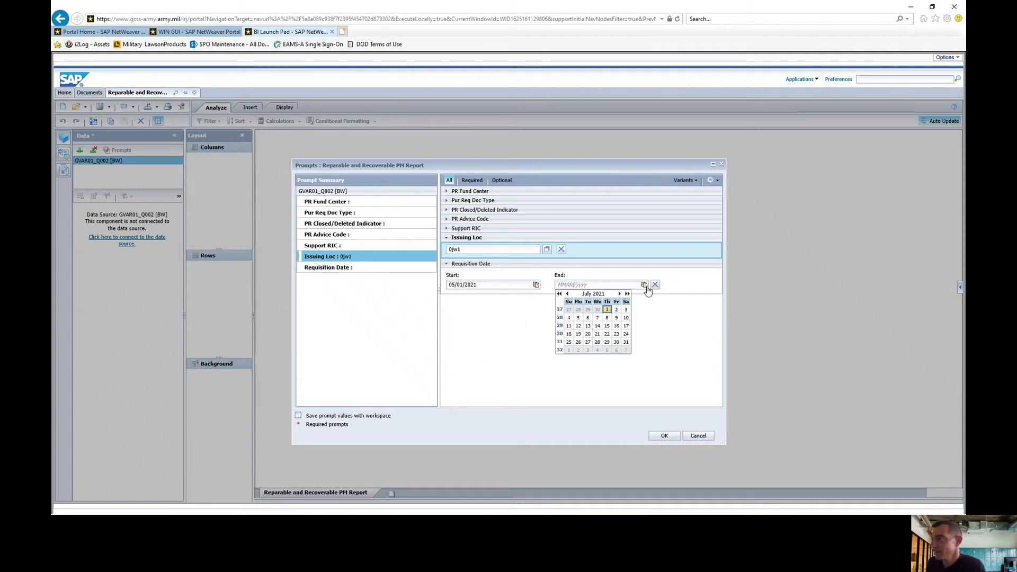
click(644, 286)
click(607, 310)
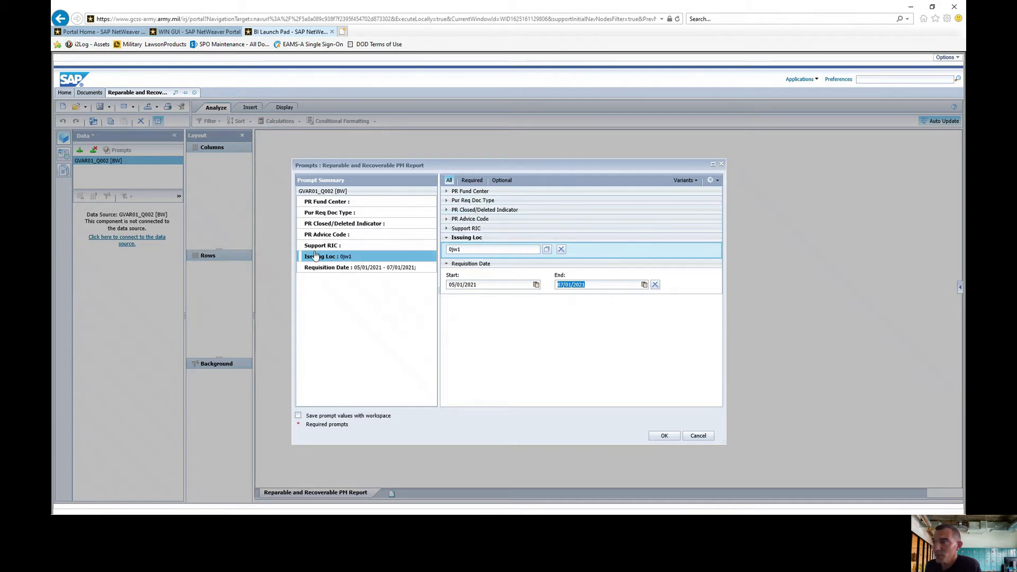
click(663, 436)
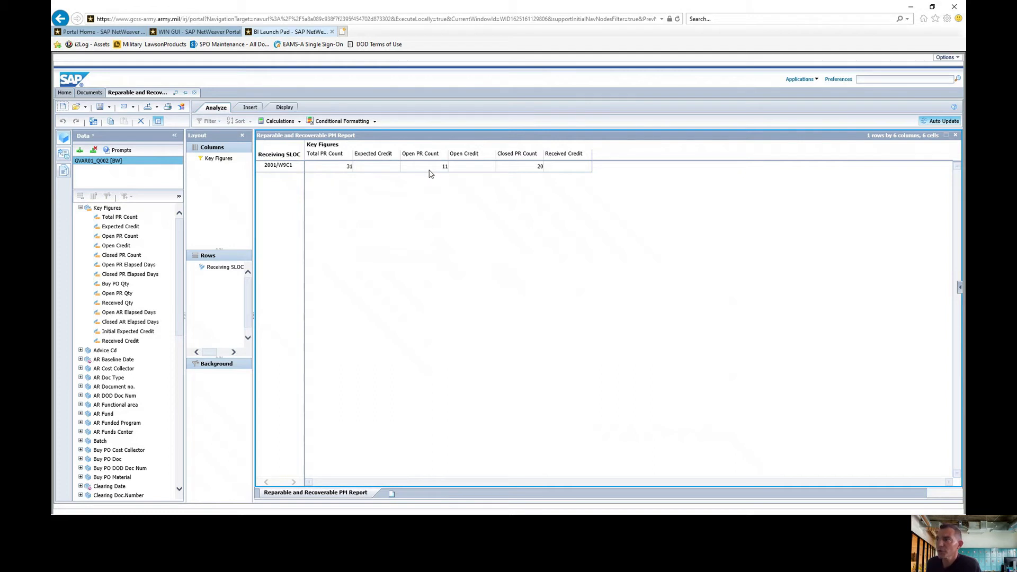
Step: Examine the open and closed PR counts and review the key figures and attributes available in the data source
click(436, 168)
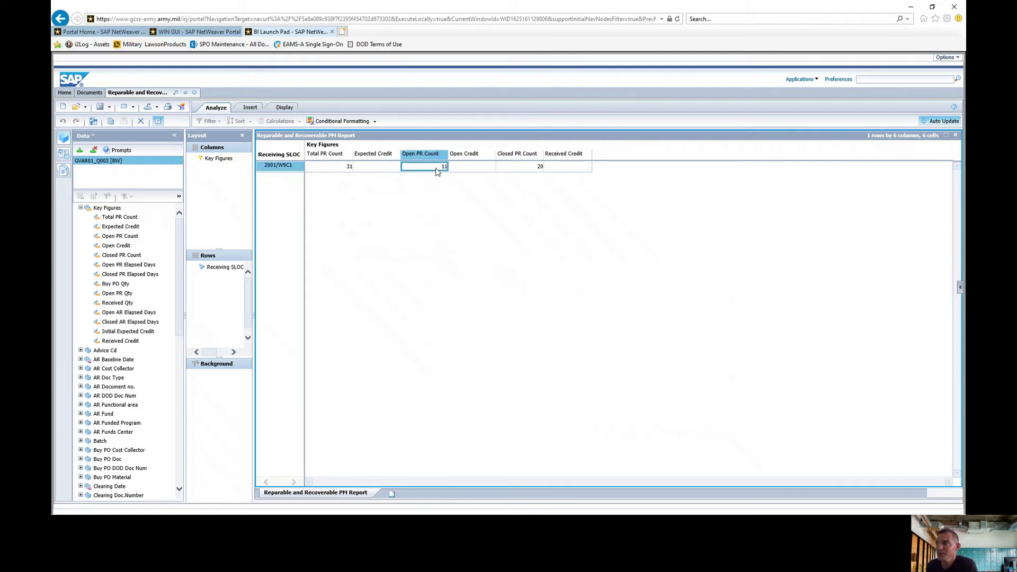
click(526, 167)
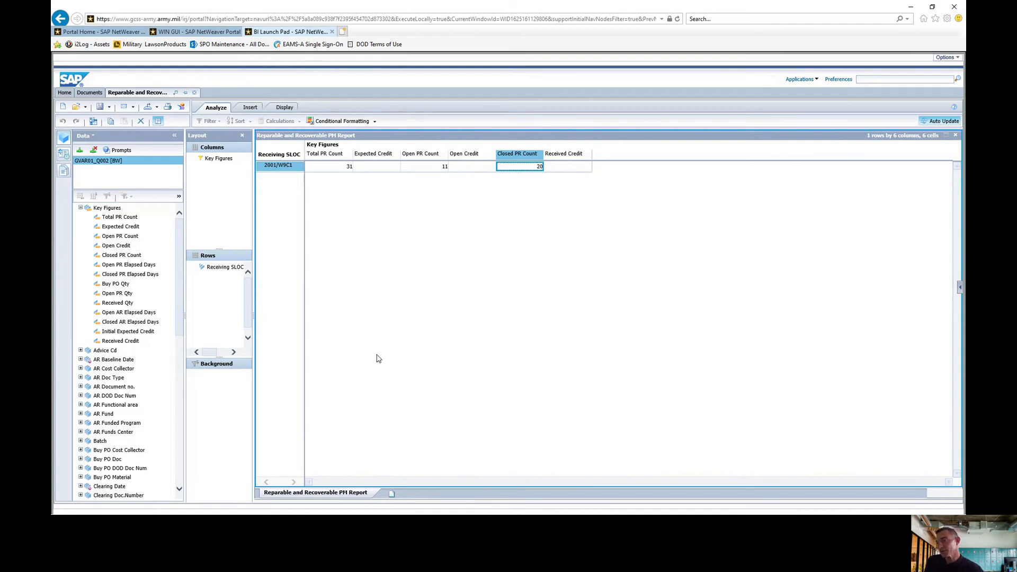
scroll(111, 347, down, 3)
scroll(129, 288, up, 1)
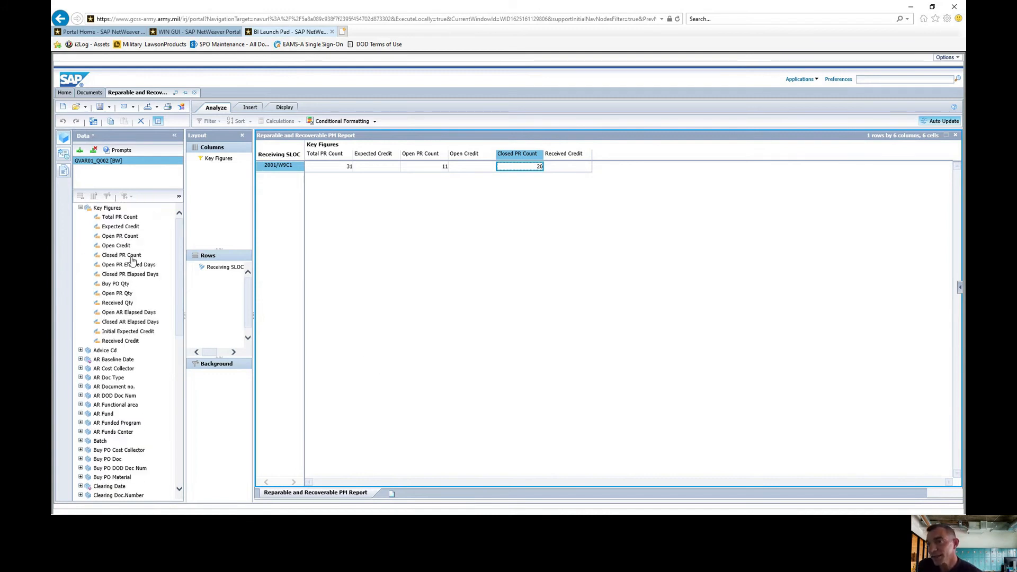
scroll(133, 297, down, 5)
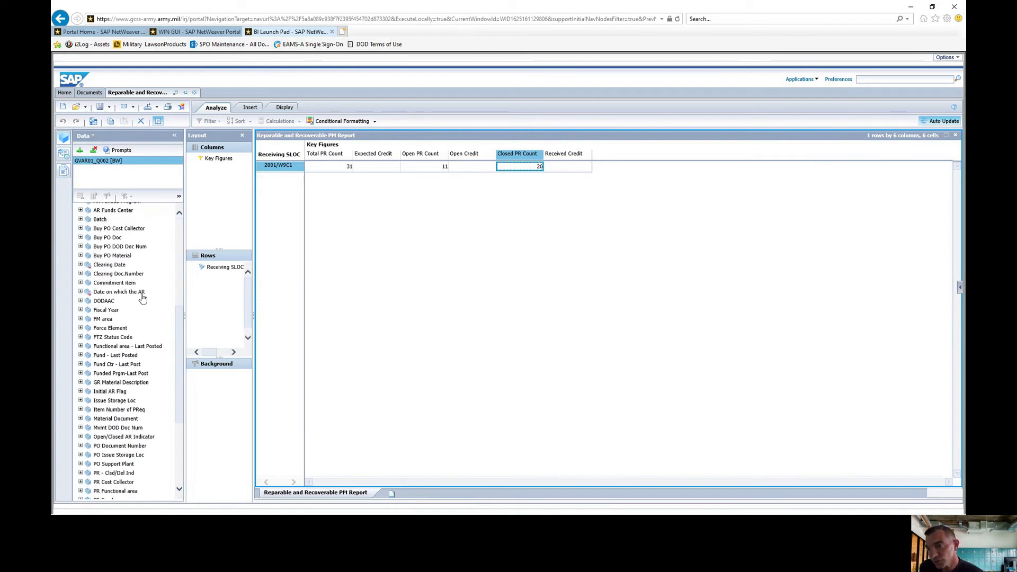
scroll(150, 385, down, 3)
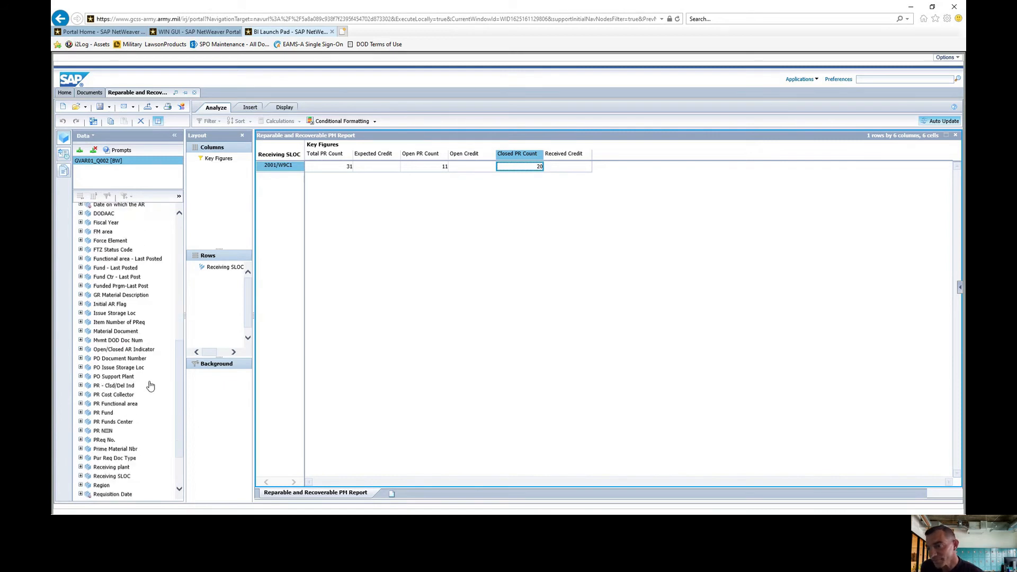
scroll(150, 385, down, 2)
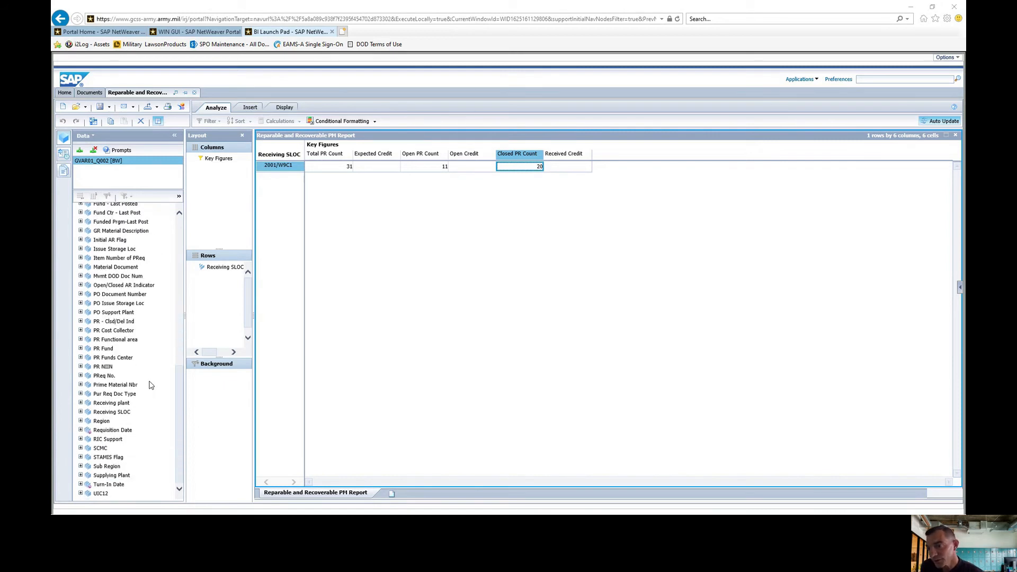
scroll(151, 385, up, 6)
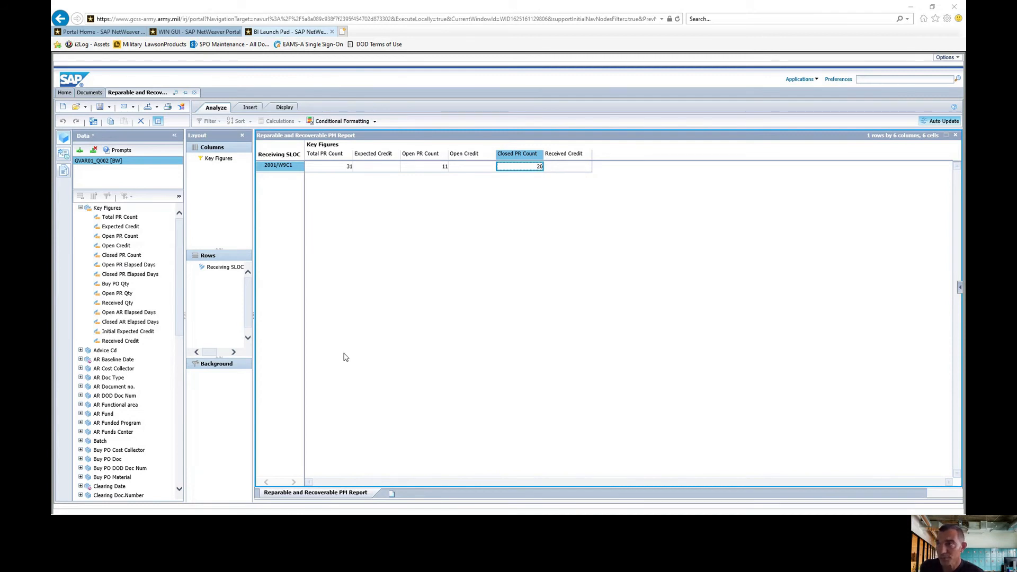
Step: Insert a 3D Clustered Column chart of the report's key figures
click(251, 108)
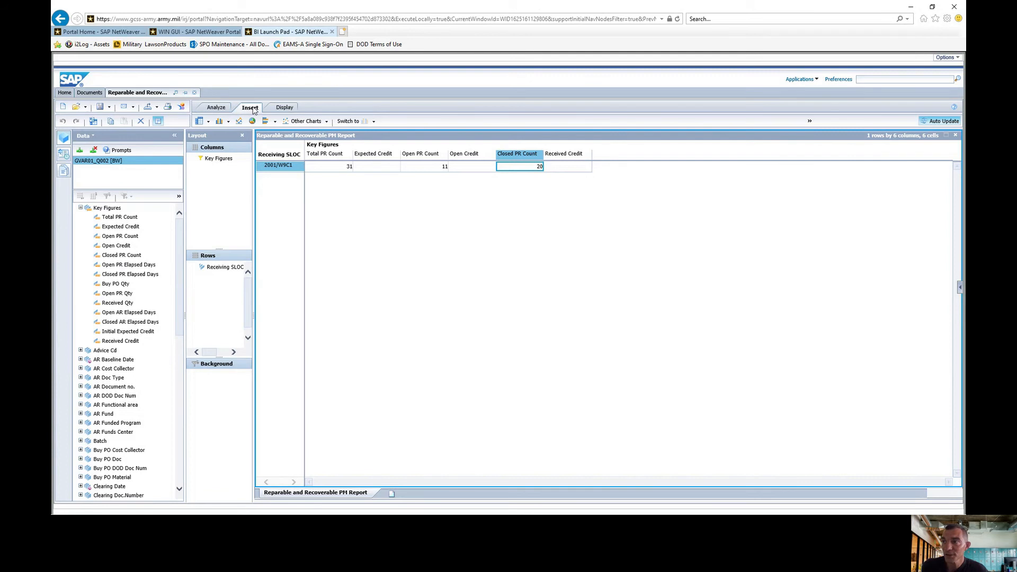
click(208, 122)
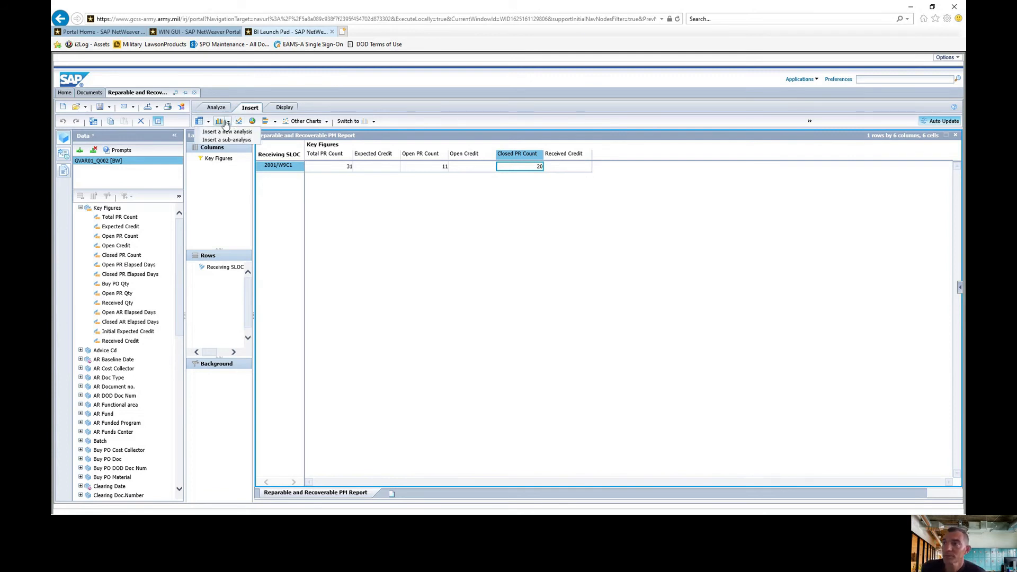
click(228, 121)
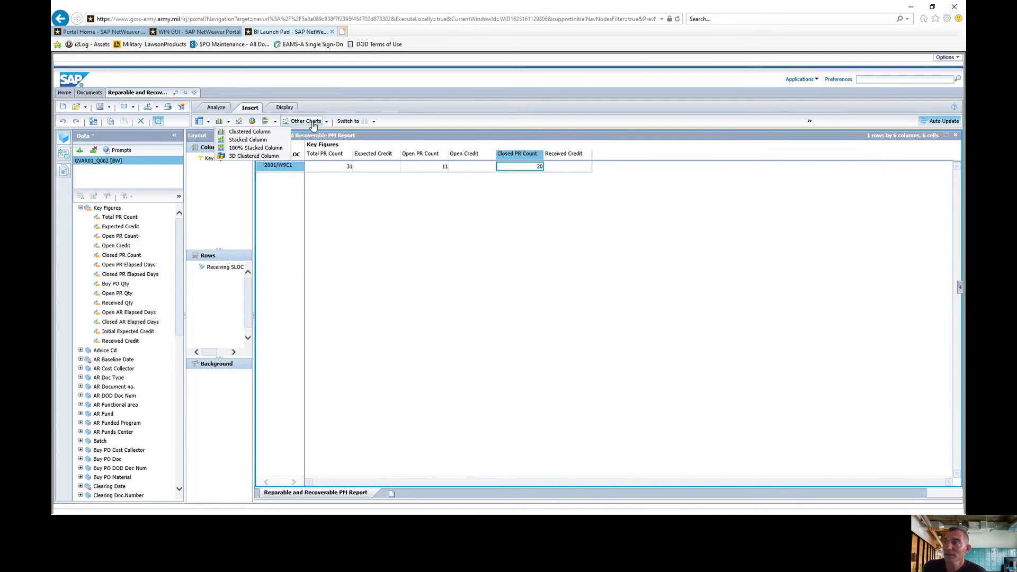
click(253, 156)
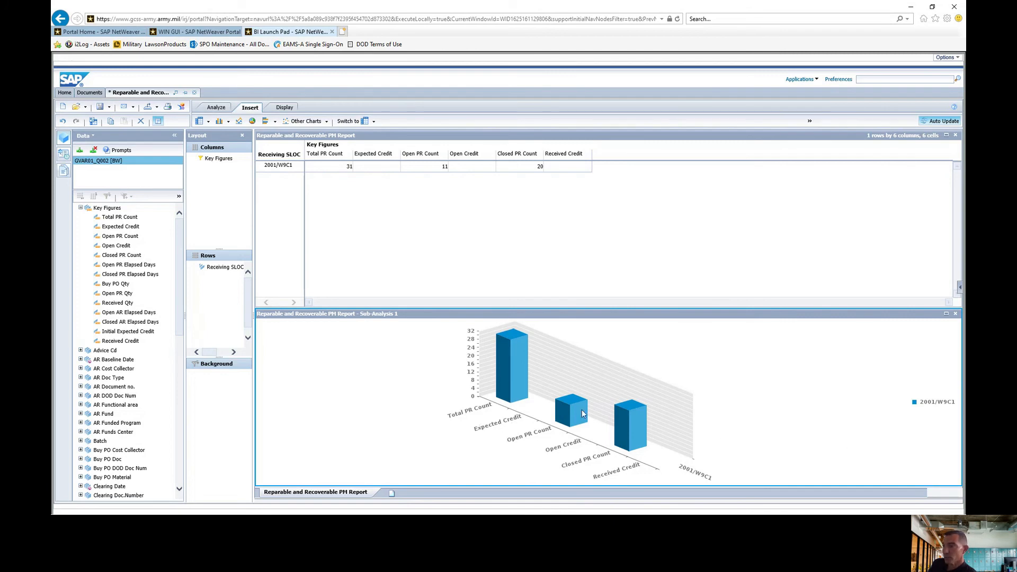
click(699, 475)
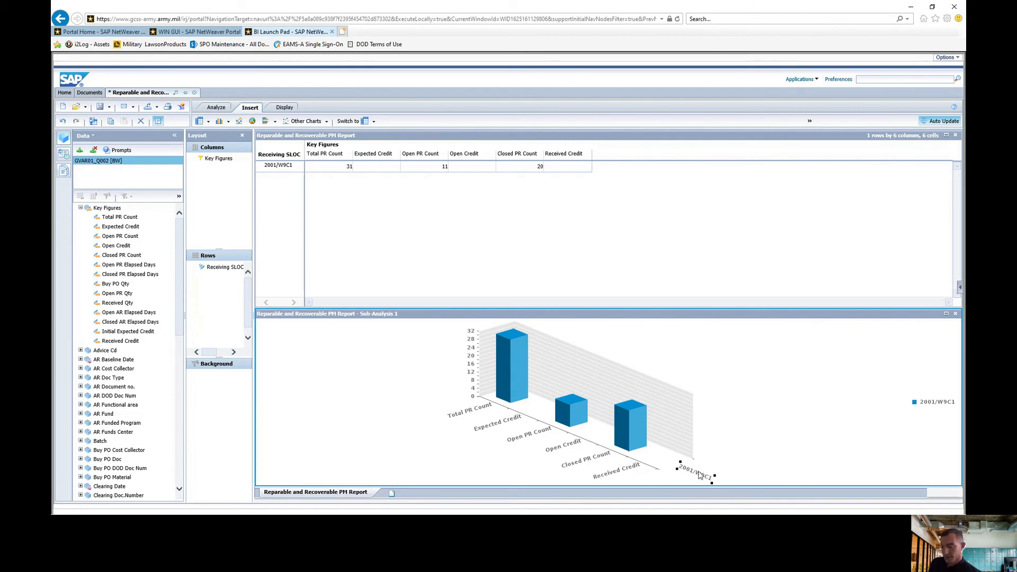
click(727, 453)
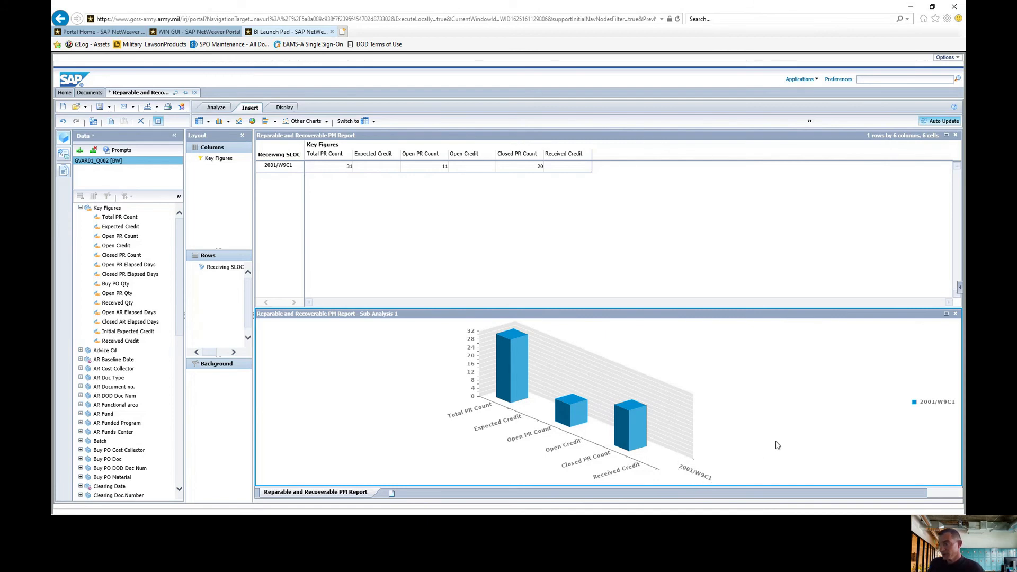
click(616, 473)
click(561, 447)
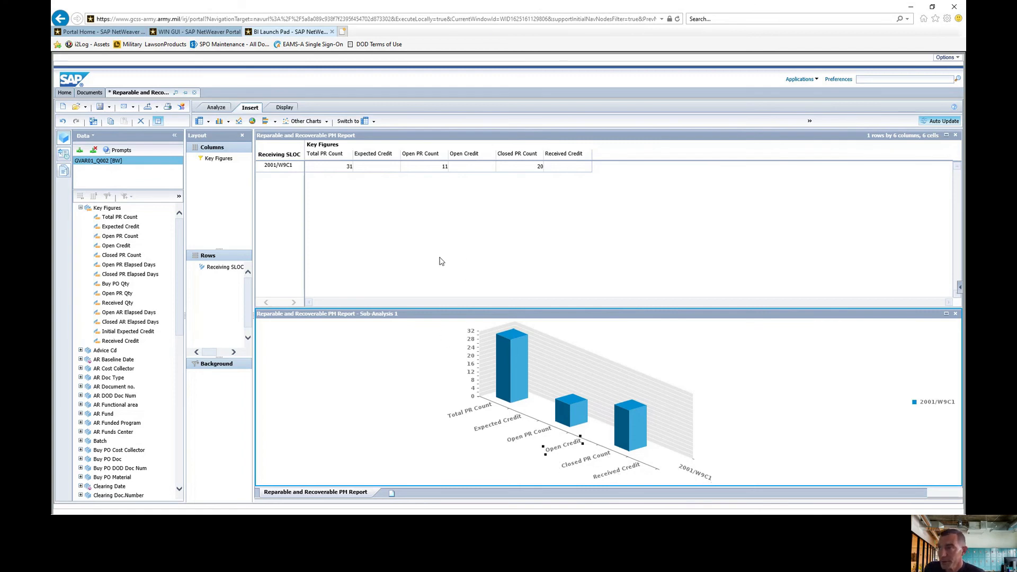
Step: Insert a pie chart of the report's key figures
click(229, 121)
click(253, 123)
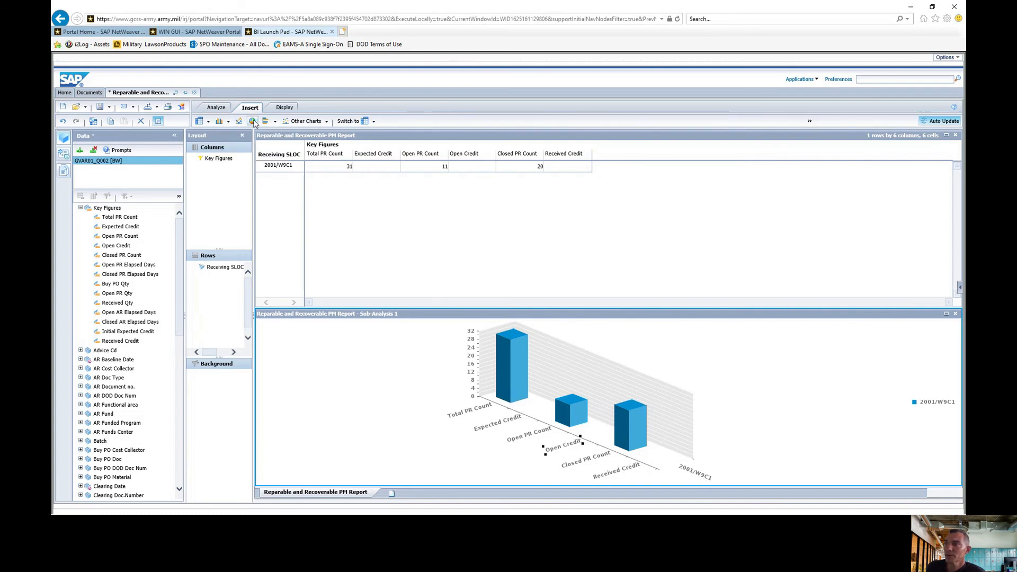